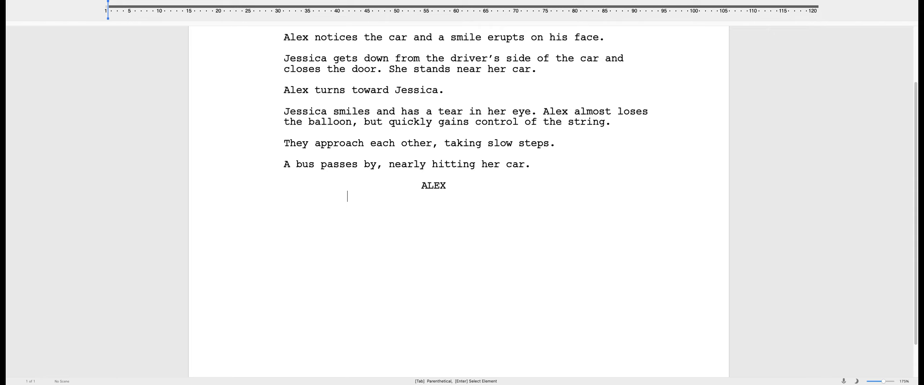
Step: Write Alex's dialogue "I knew you'd come." and Jessica's reply "How could I not?" under her own character cue
{"action": "type", "text": "I knew you"}
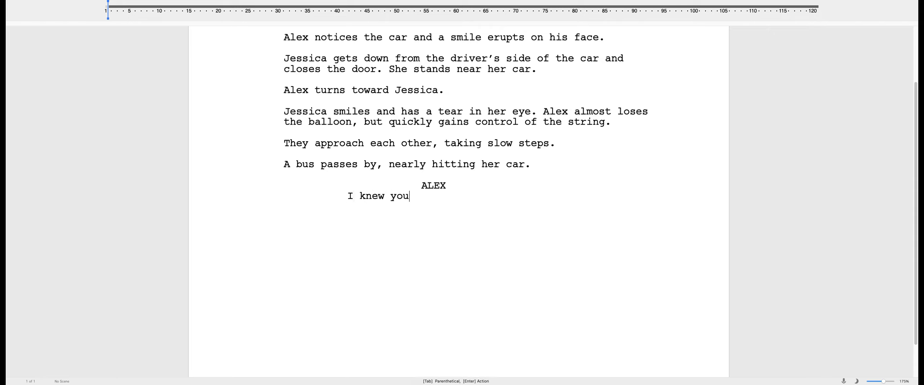
{"action": "type", "text": "'d come."}
{"action": "key", "text": "Return"}
{"action": "key", "text": "Tab"}
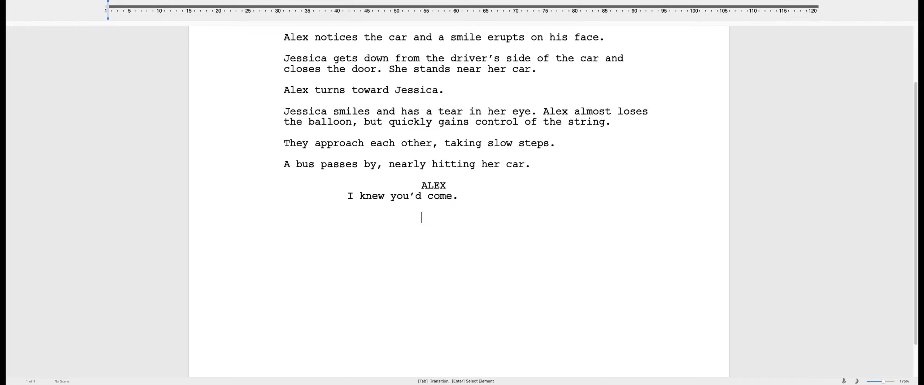
{"action": "type", "text": "JESSICA"}
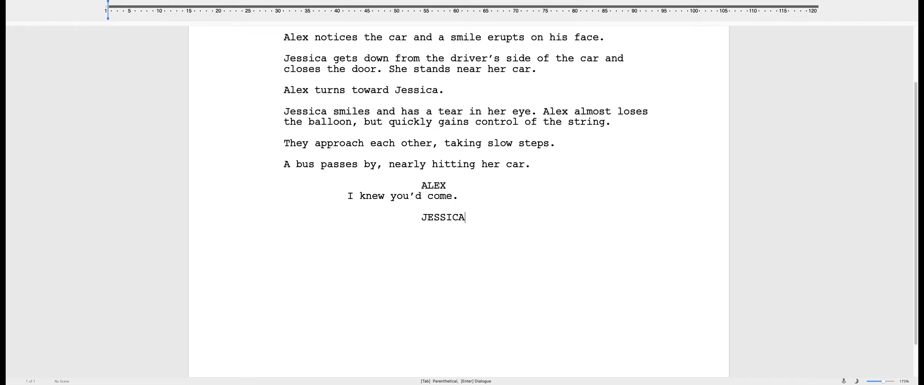
{"action": "key", "text": "Return"}
{"action": "type", "text": "How could I "}
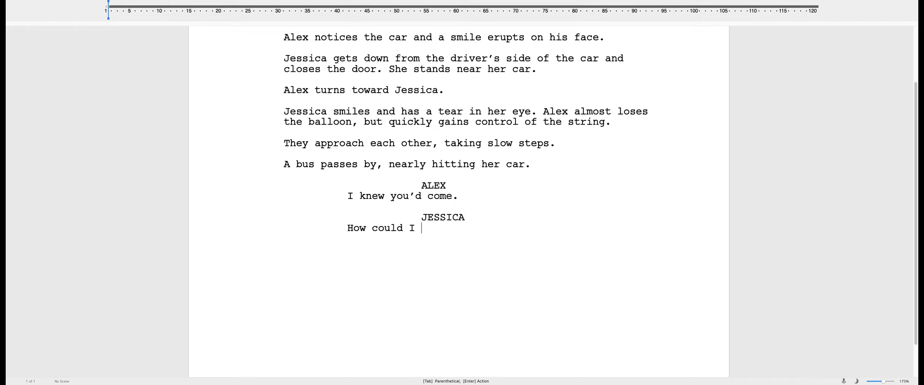
{"action": "type", "text": "not?"}
Step: Add Alex's dialogue "Happy Birthday, Jessica." followed by Jessica's dialogue "Thank you, thank you so much."
{"action": "key", "text": "Return"}
{"action": "key", "text": "Return"}
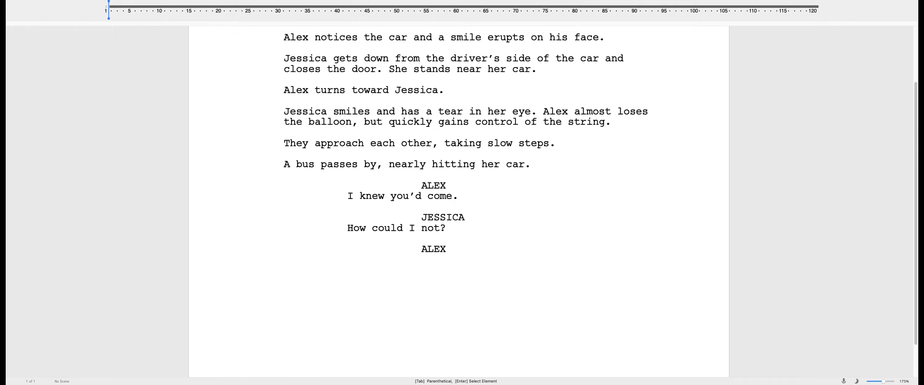
{"action": "type", "text": "Hap"}
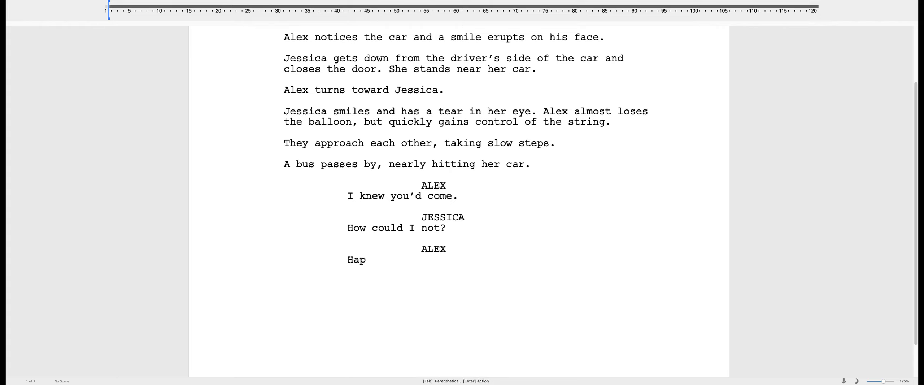
{"action": "type", "text": "py Birthday"}
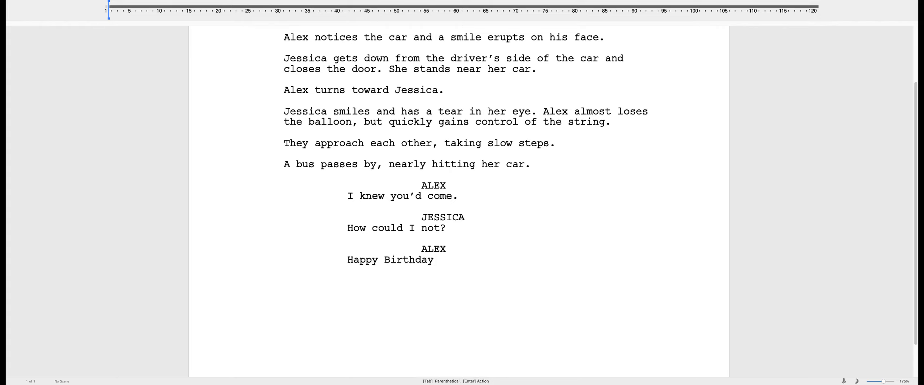
{"action": "type", "text": ", Jessica."}
{"action": "key", "text": "Return"}
{"action": "key", "text": "Tab"}
{"action": "key", "text": "Return"}
{"action": "type", "text": "Thank you, "}
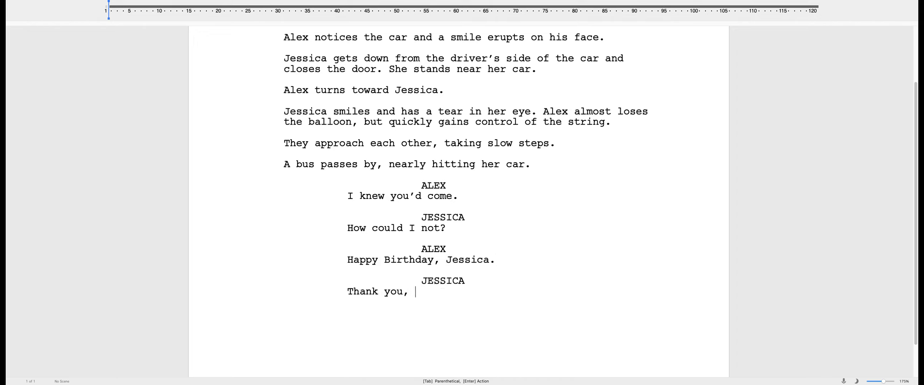
{"action": "type", "text": "thank you so much."}
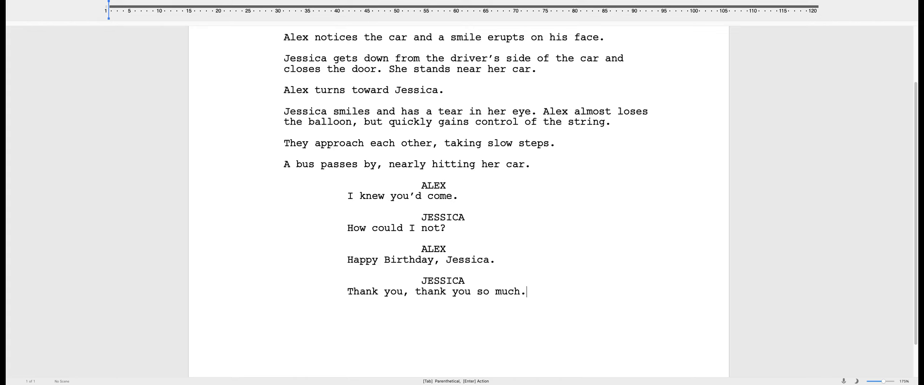
Step: Insert the parenthetical "tears in her eyes" between Jessica's character cue and her thank-you dialogue
{"action": "key", "text": "Home"}
{"action": "key", "text": "Return"}
{"action": "key", "text": "Tab"}
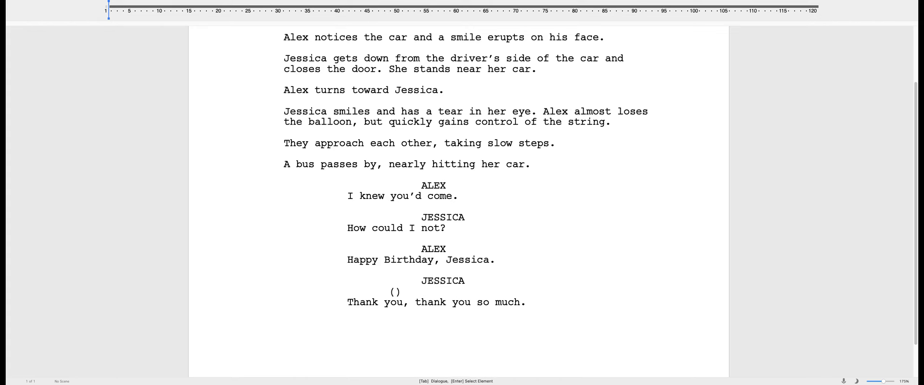
{"action": "type", "text": "tears in her eyes"}
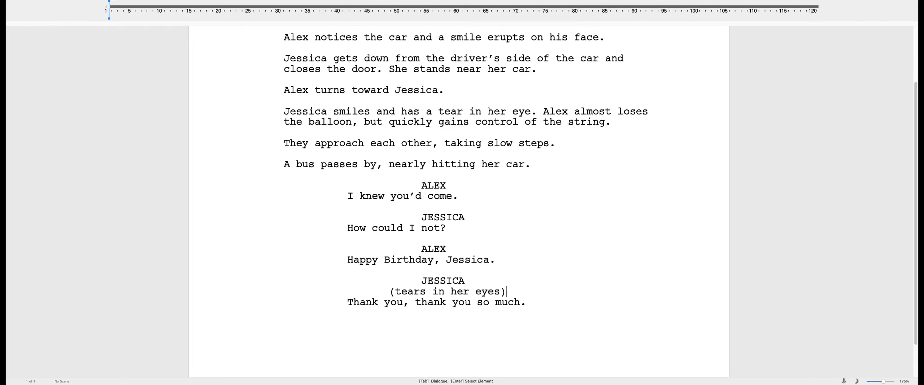
{"action": "key", "text": "shift+Up"}
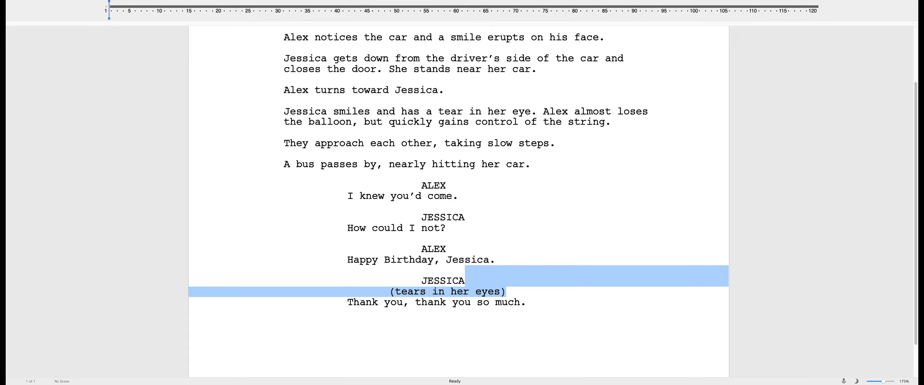
{"action": "key", "text": "shift+Right"}
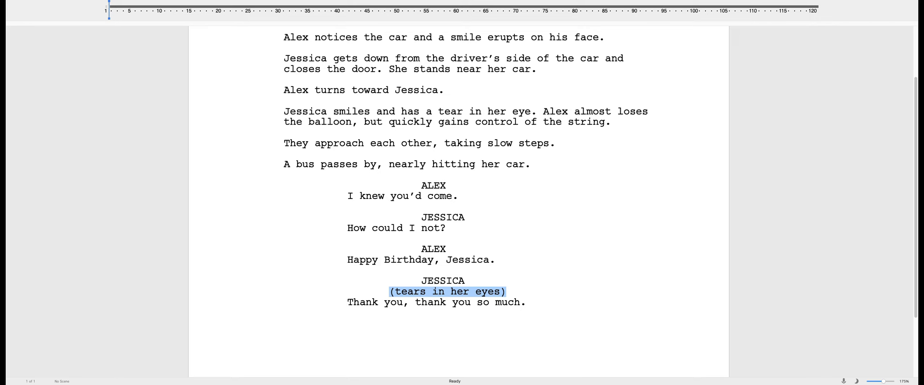
{"action": "key", "text": "Up"}
{"action": "key", "text": "Up"}
{"action": "key", "text": "Up"}
{"action": "key", "text": "Up"}
{"action": "key", "text": "Up"}
{"action": "key", "text": "Up"}
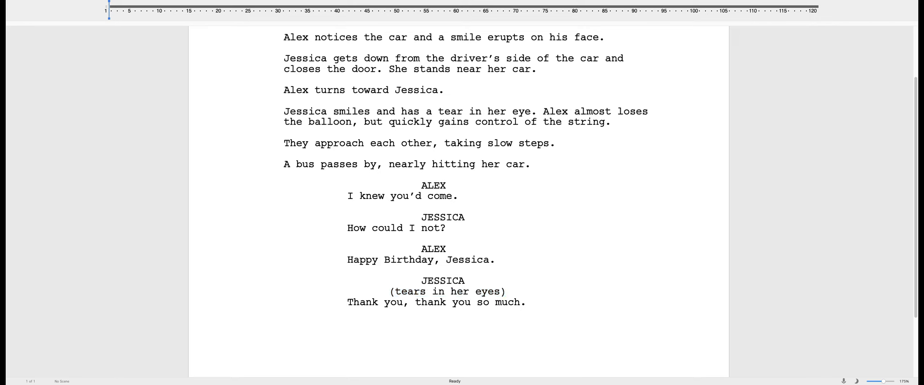
Step: Add the action line "Alex breaks down and begins to cry." after Jessica's thank-you dialogue
{"action": "key", "text": "Down"}
{"action": "key", "text": "Down"}
{"action": "key", "text": "Down"}
{"action": "key", "text": "Down"}
{"action": "key", "text": "Down"}
{"action": "key", "text": "Down"}
{"action": "key", "text": "Down"}
{"action": "key", "text": "Right"}
{"action": "key", "text": "Right"}
{"action": "key", "text": "Right"}
{"action": "key", "text": "Right"}
{"action": "key", "text": "Right"}
{"action": "key", "text": "Right"}
{"action": "key", "text": "Right"}
{"action": "key", "text": "Right"}
{"action": "key", "text": "Right"}
{"action": "key", "text": "Right"}
{"action": "key", "text": "Right"}
{"action": "key", "text": "Right"}
{"action": "key", "text": "Right"}
{"action": "key", "text": "Return"}
{"action": "type", "text": "Alex breaks down"}
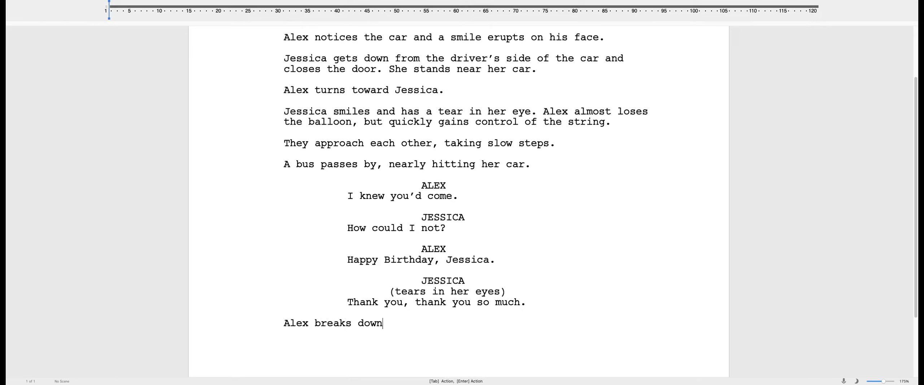
{"action": "type", "text": " and begins to cry."}
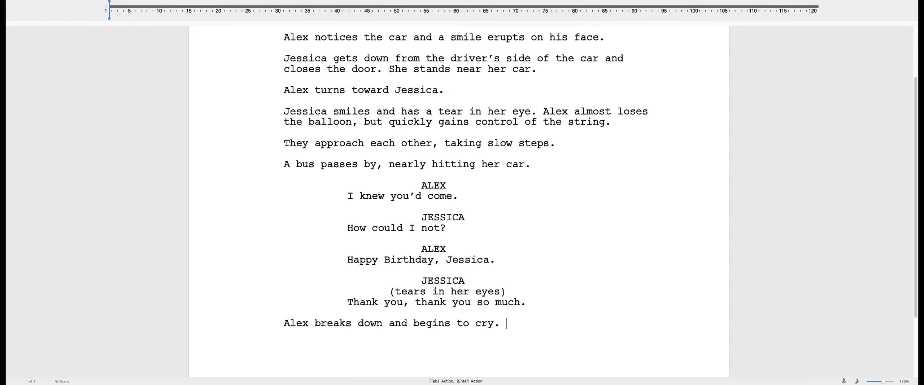
Step: Add two action lines: "Jessica hugs him tightly." and "A black car approaches them and stops at a distance."
{"action": "key", "text": "Return"}
{"action": "type", "text": "Jessica hugs him ti"}
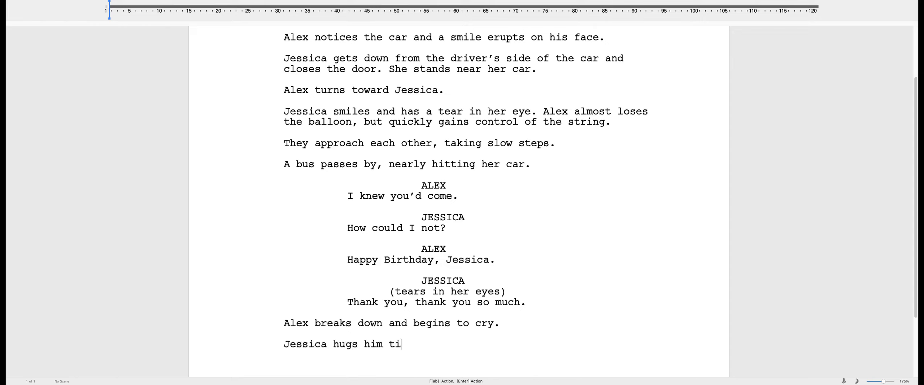
{"action": "type", "text": "ghtly."}
{"action": "key", "text": "Return"}
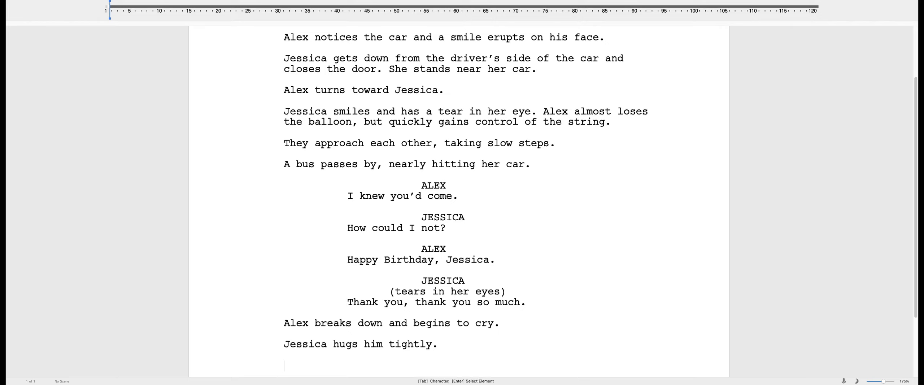
{"action": "type", "text": "A black c"}
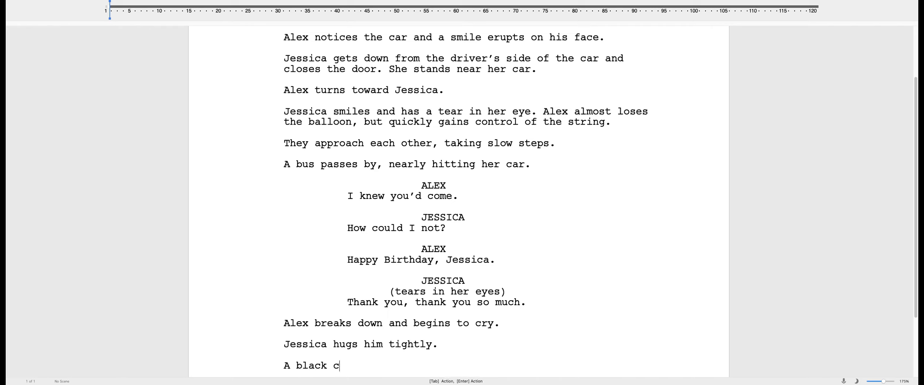
{"action": "type", "text": "ar approaches them and s"}
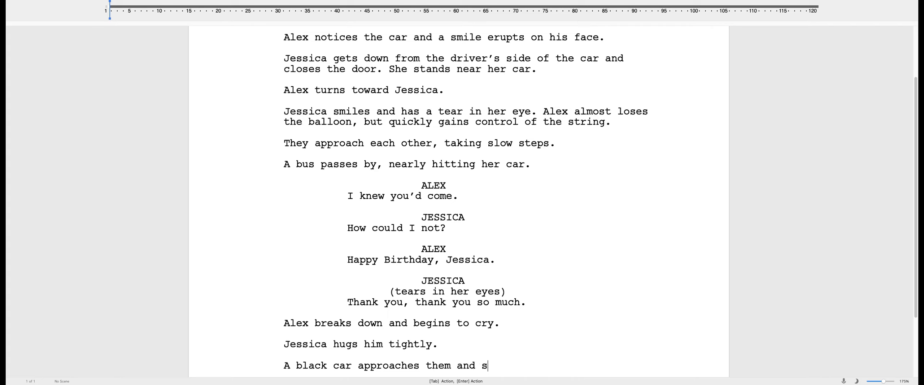
{"action": "type", "text": "tops at a distance."}
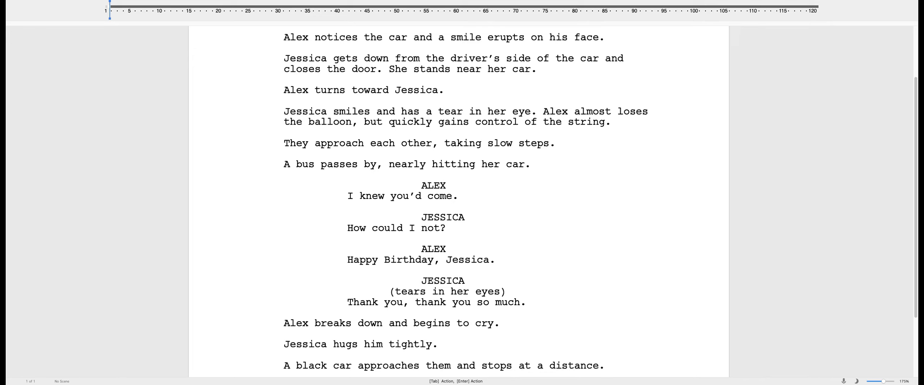
Step: Add an ALEX character cue after the black car action with the dialogue "Let's go away somewhere far."
{"action": "key", "text": "Return"}
{"action": "key", "text": "Tab"}
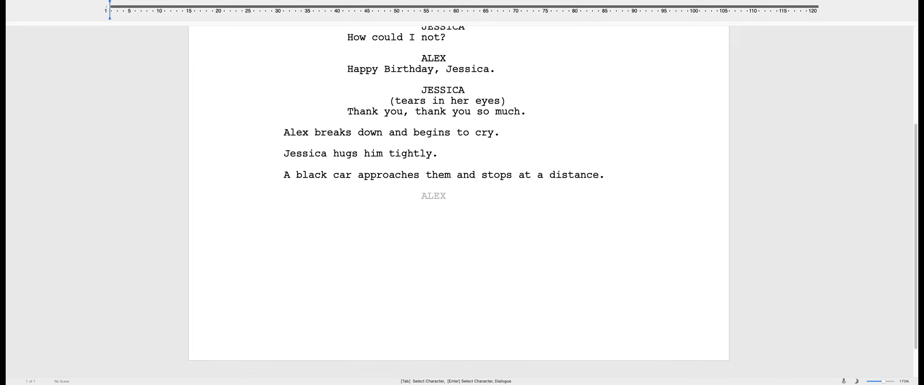
{"action": "key", "text": "Tab"}
{"action": "type", "text": "Le"}
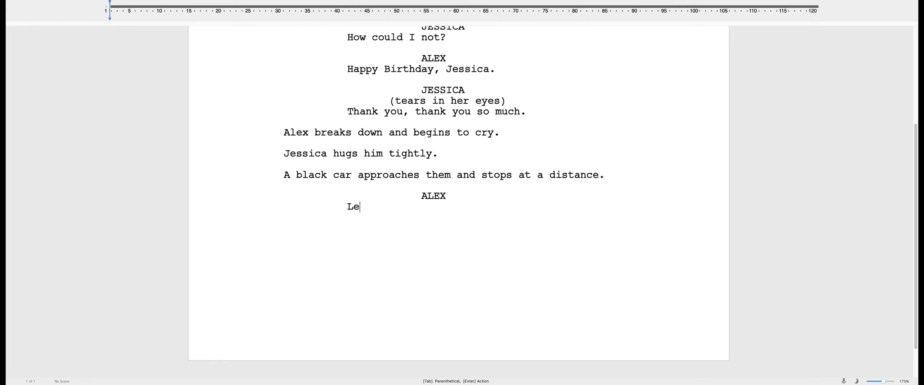
{"action": "type", "text": "t's go away somewhere far"}
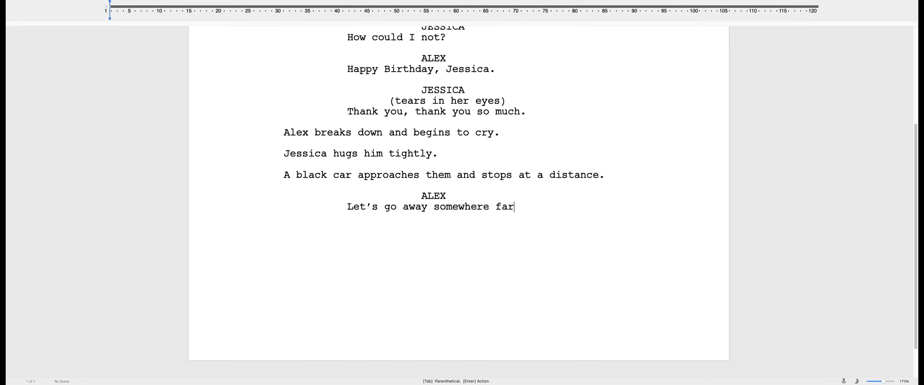
{"action": "type", "text": "."}
Step: Add a JESSICA character cue with the dialogue "I'll go anywhere with you."
{"action": "key", "text": "Return"}
{"action": "key", "text": "Tab"}
{"action": "key", "text": "Return"}
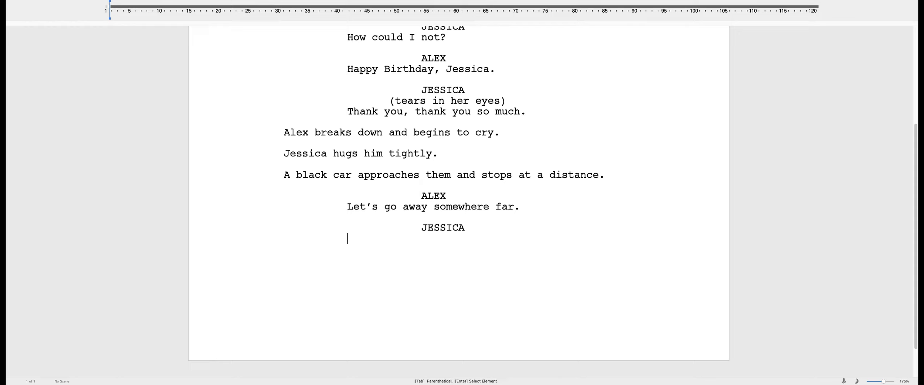
{"action": "type", "text": "I'll go a"}
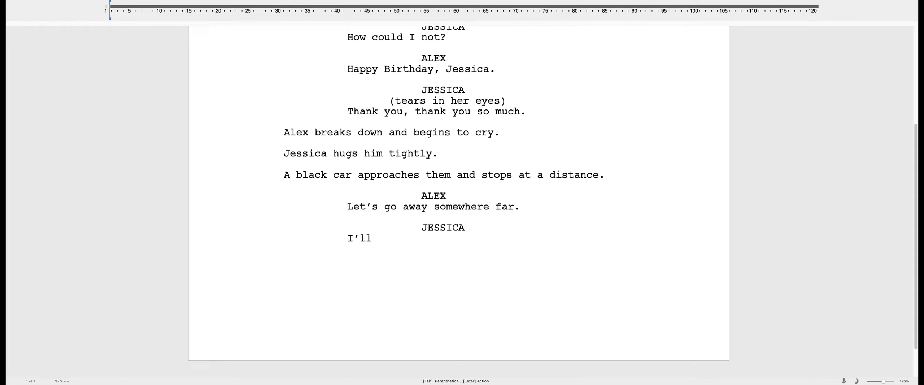
{"action": "type", "text": "nywhere wiht"}
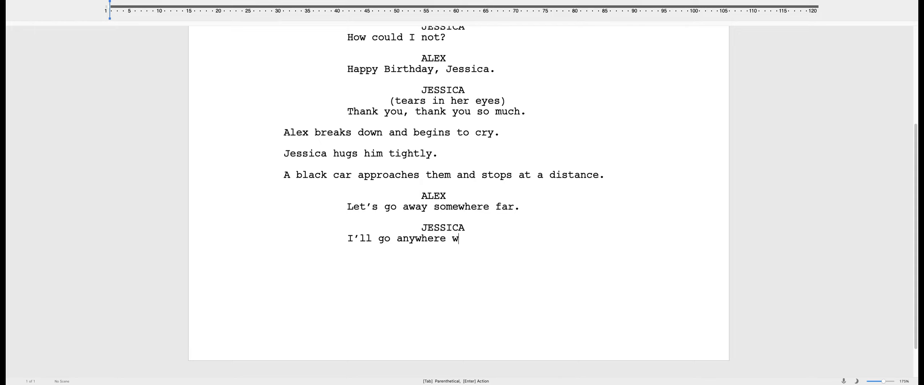
{"action": "key", "text": "BackSpace"}
{"action": "key", "text": "BackSpace"}
{"action": "type", "text": "th you."}
Step: Add Alex's reply under his character cue: "Come on then. What're we waiting for?"
{"action": "key", "text": "Return"}
{"action": "key", "text": "Tab"}
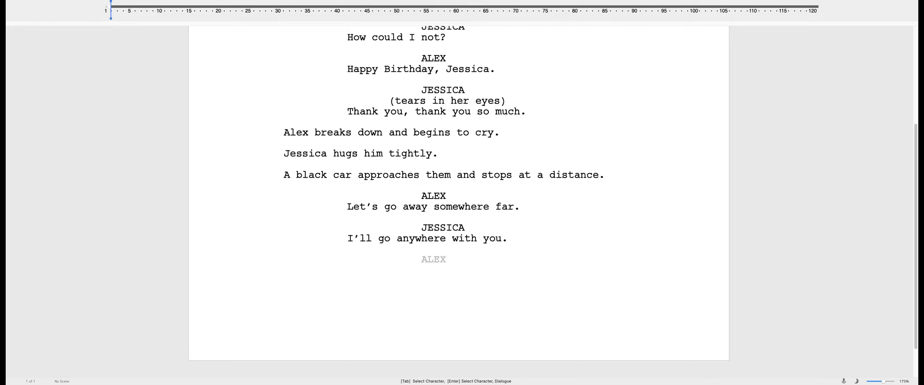
{"action": "key", "text": "Return"}
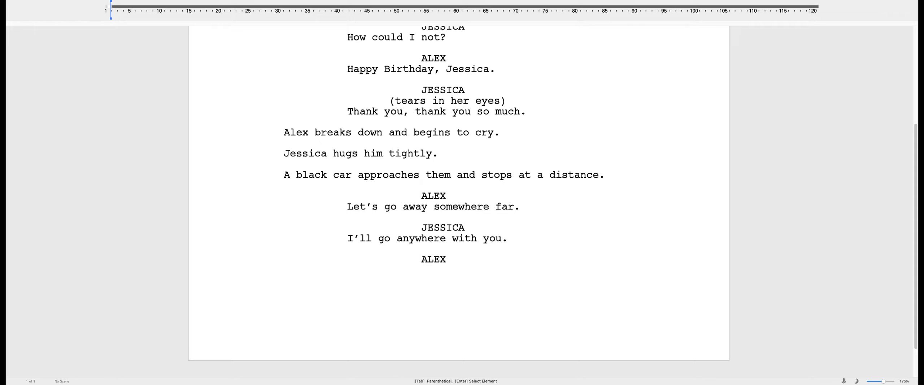
{"action": "type", "text": "Le"}
{"action": "key", "text": "BackSpace"}
{"action": "key", "text": "BackSpace"}
{"action": "type", "text": "Come on"}
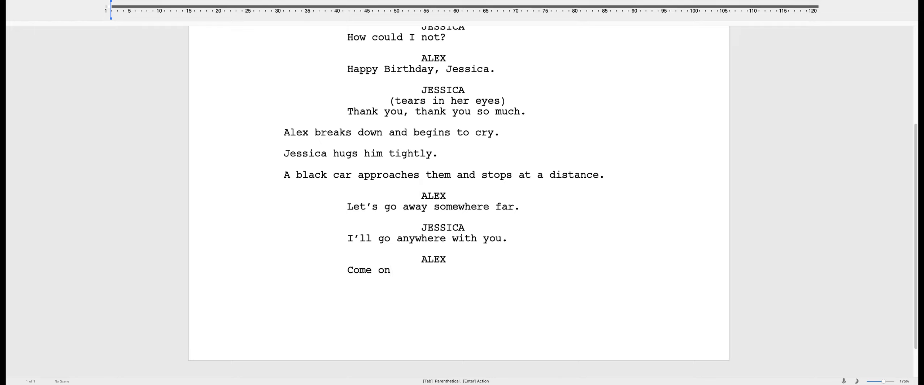
{"action": "type", "text": " then. What're we waiting fo"}
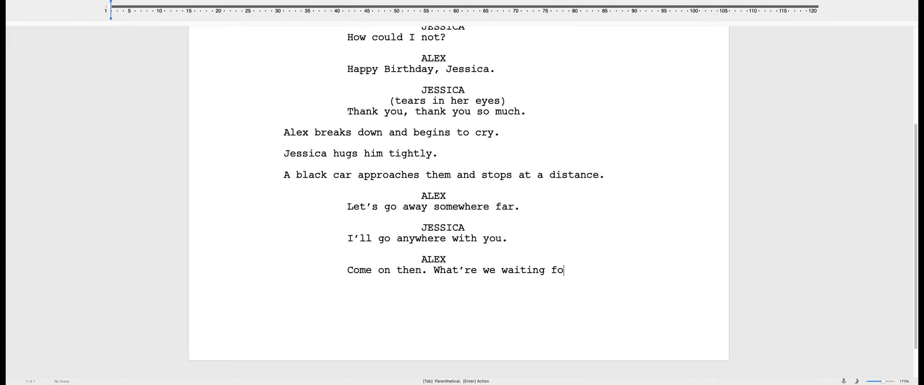
{"action": "type", "text": "r?"}
Step: Start a new action line beginning with "Alex" after his last dialogue
{"action": "key", "text": "Return"}
{"action": "type", "text": "Alex and c"}
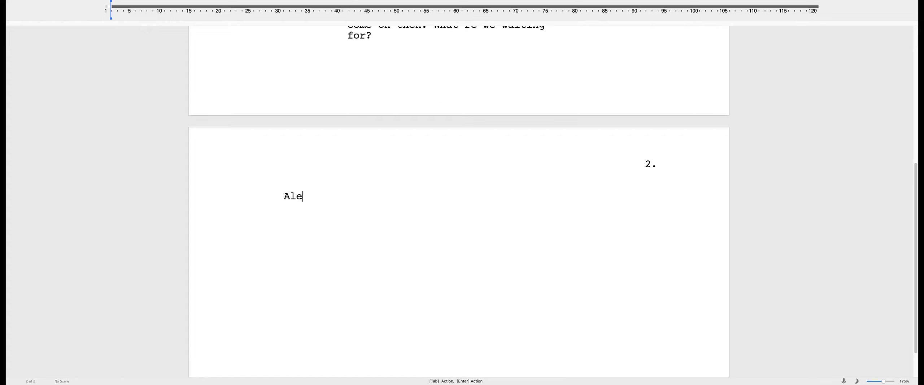